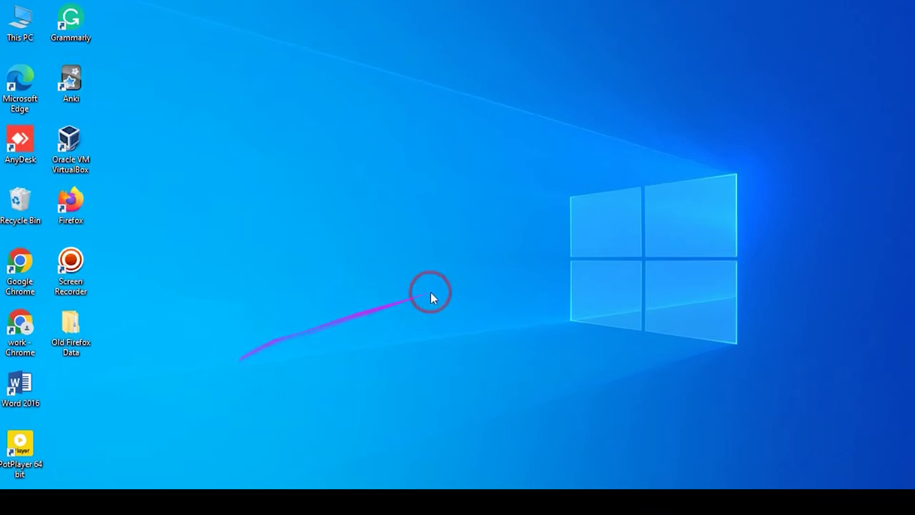
Open the Windows network panel from the taskbar network icon.
click(794, 502)
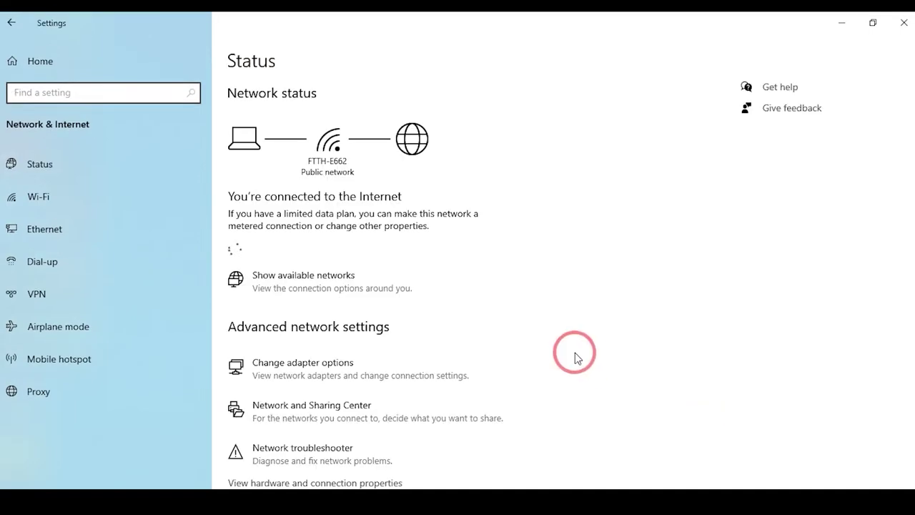
Give the Ethernet adapter's IPv4 settings a manually entered IP address and subnet mask.
scroll(303, 400, down, 2)
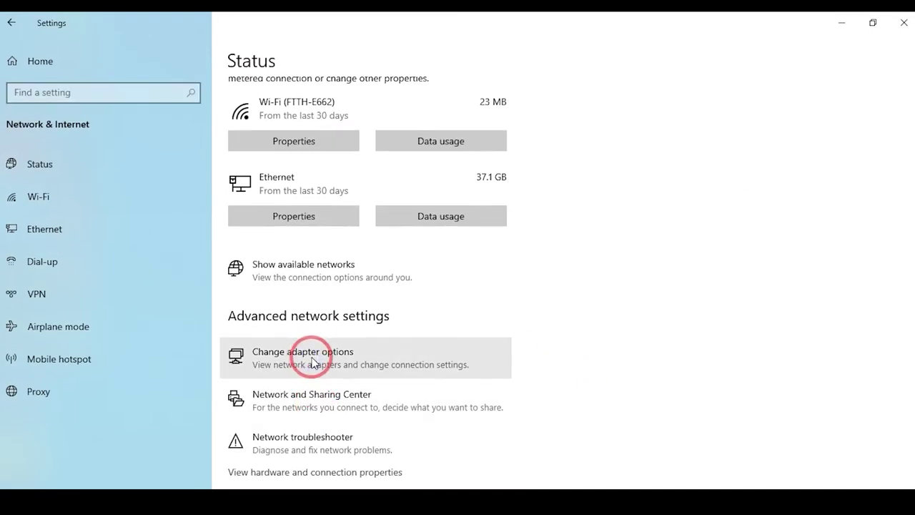
click(313, 363)
double_click(93, 151)
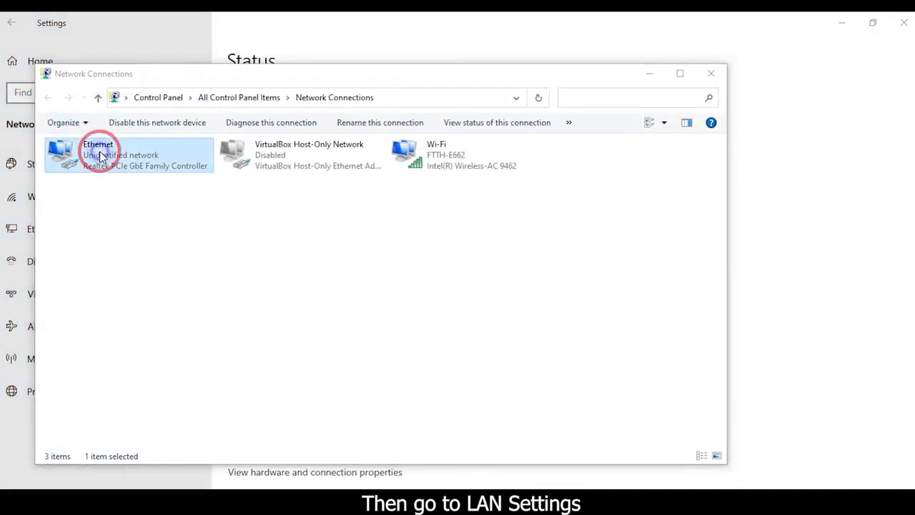
click(371, 379)
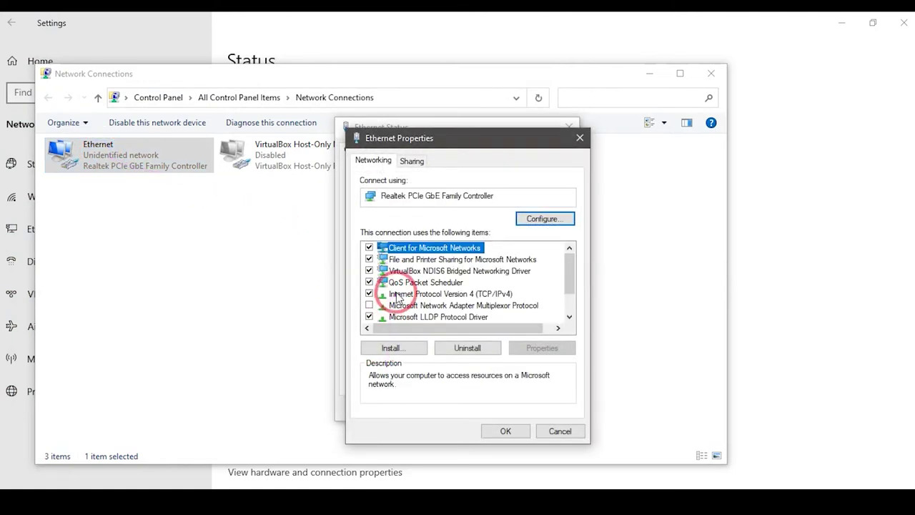
click(470, 294)
double_click(470, 295)
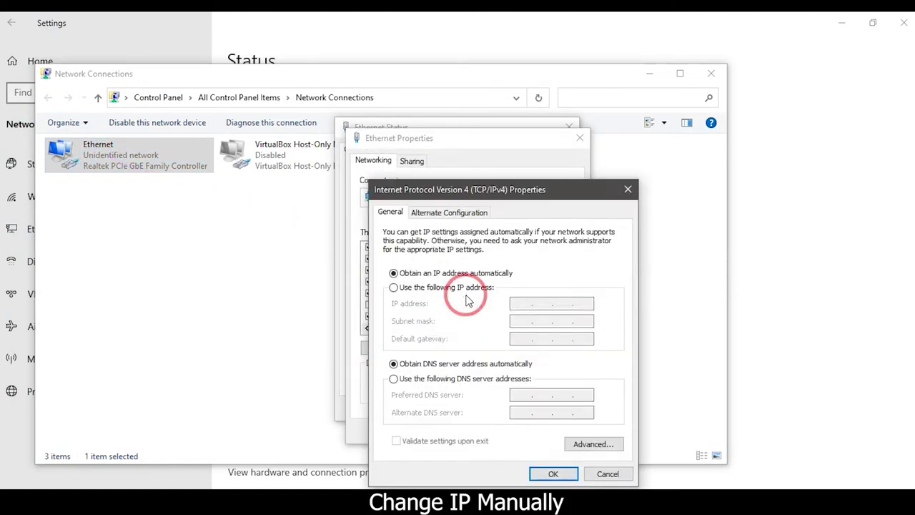
click(394, 287)
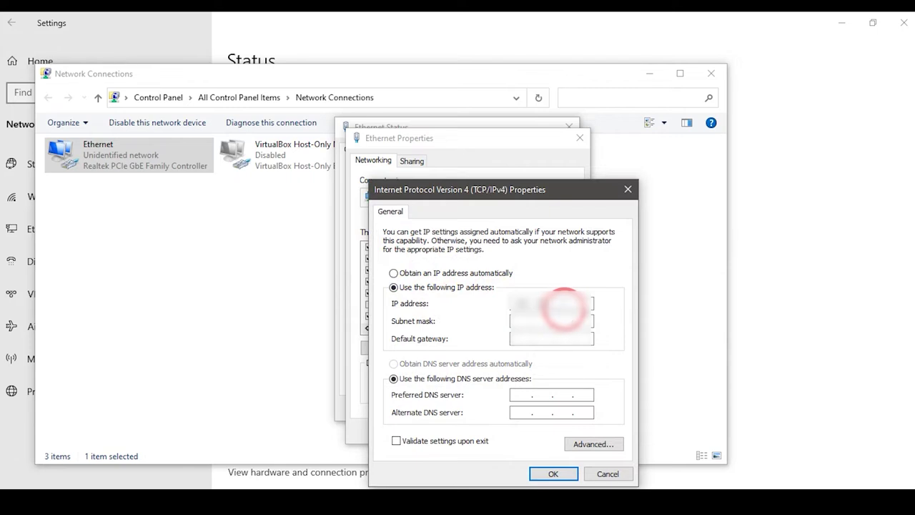
key(Tab)
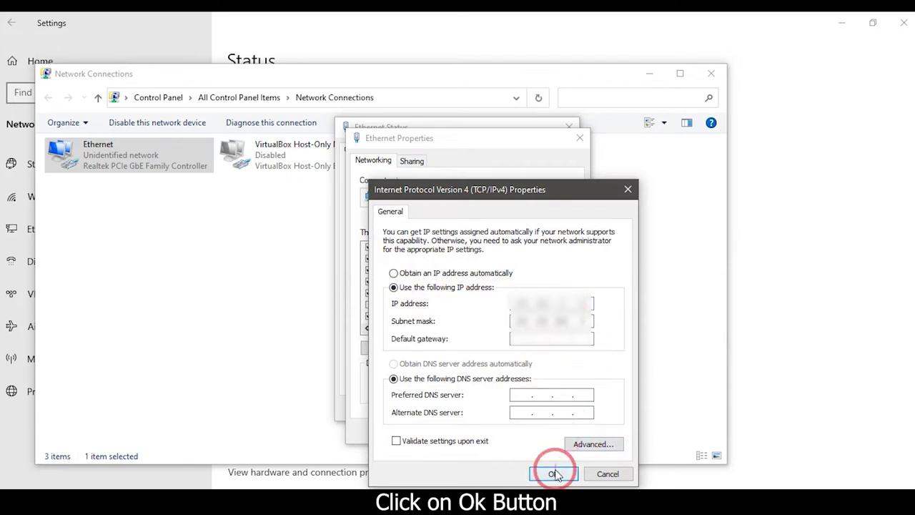
click(553, 473)
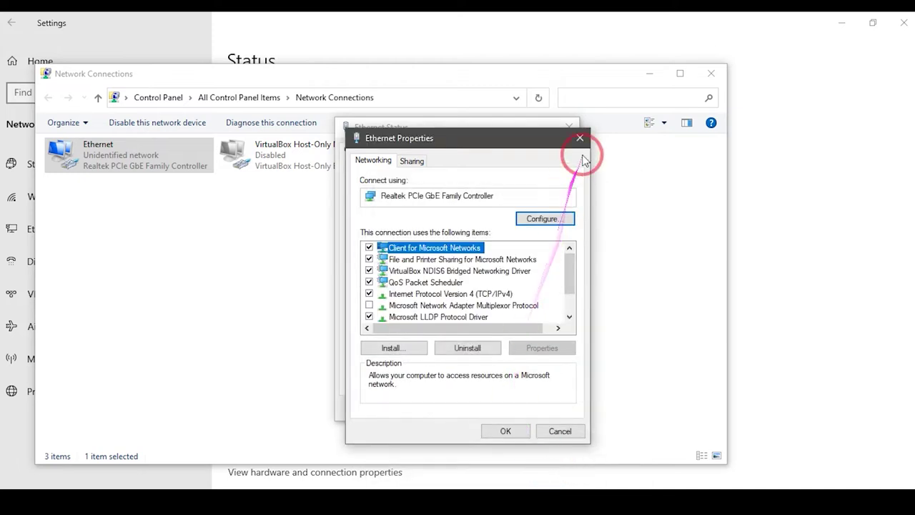
Close the Ethernet windows and minimize Settings back to the desktop.
click(505, 431)
click(547, 408)
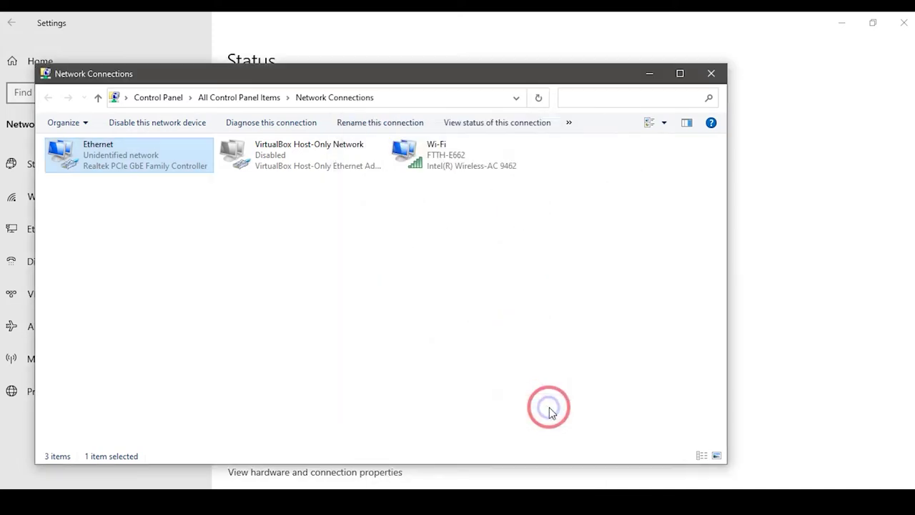
click(653, 77)
click(839, 23)
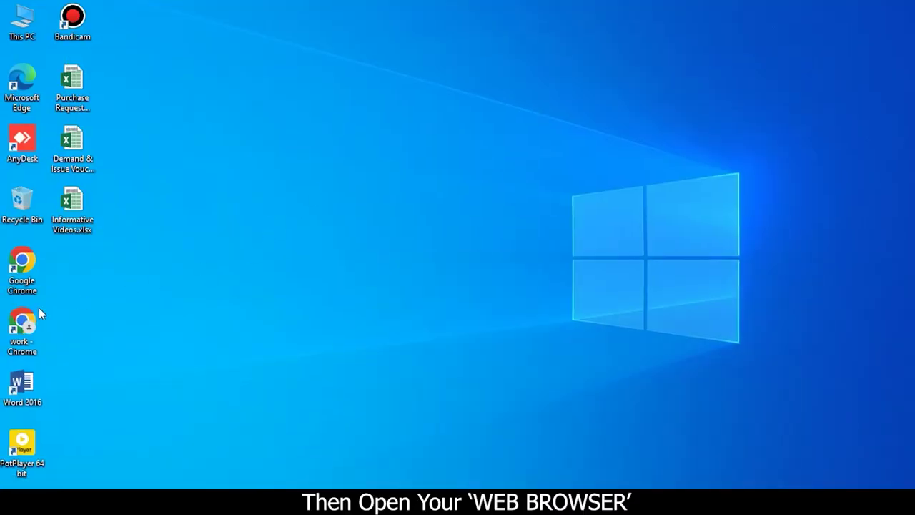
Launch Chrome and load 192.168.1.1 to reach the NETLink ONT login page.
double_click(22, 268)
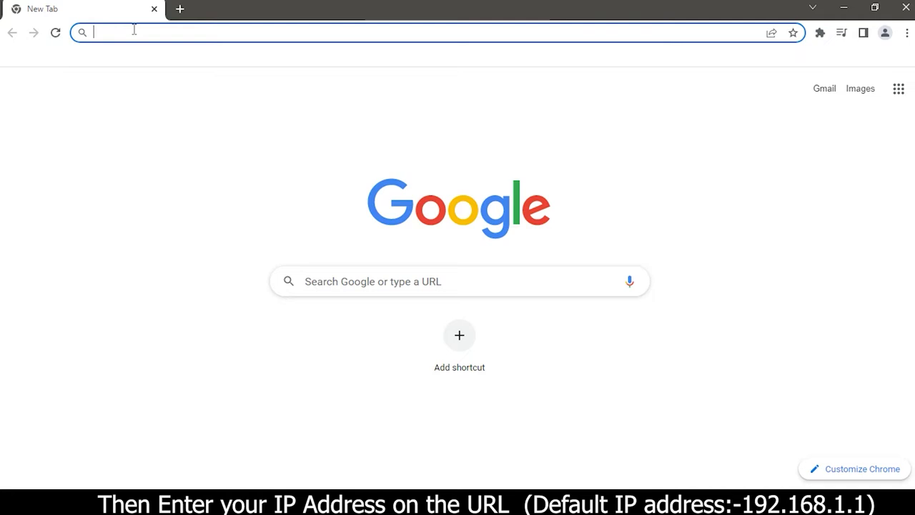
text(1)
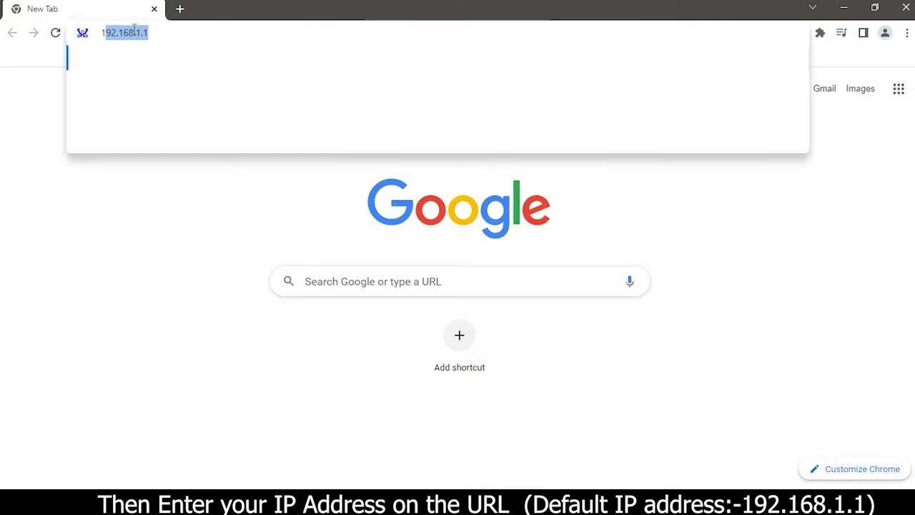
text(92)
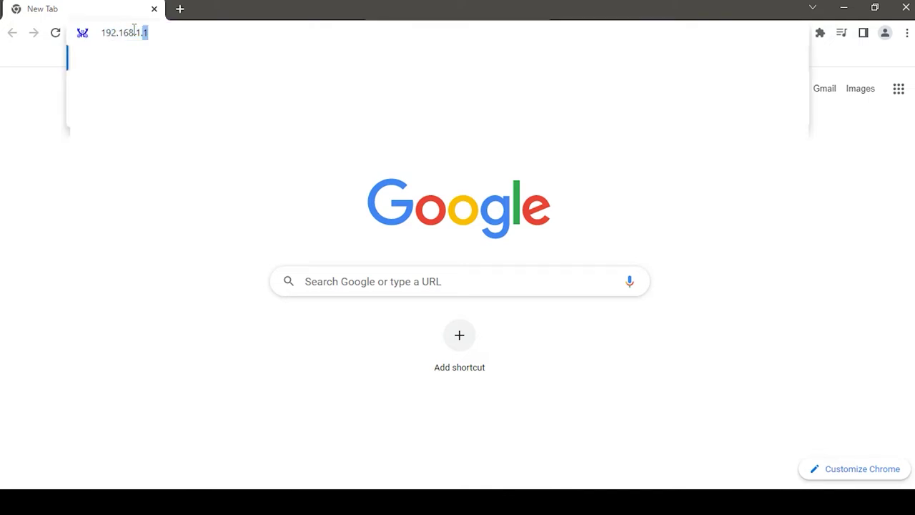
text(.168.1.1)
key(Return)
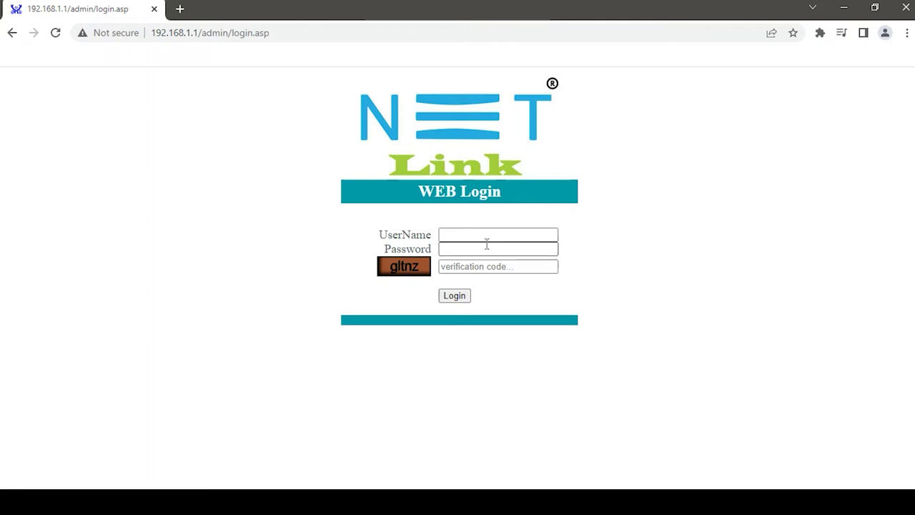
Enter the admin username, password and verification code on the WEB Login page.
click(449, 236)
click(456, 240)
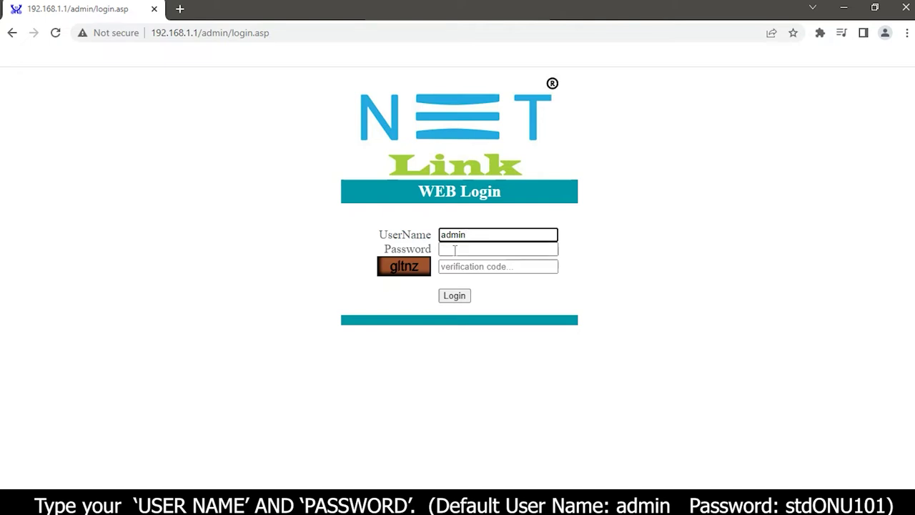
click(455, 250)
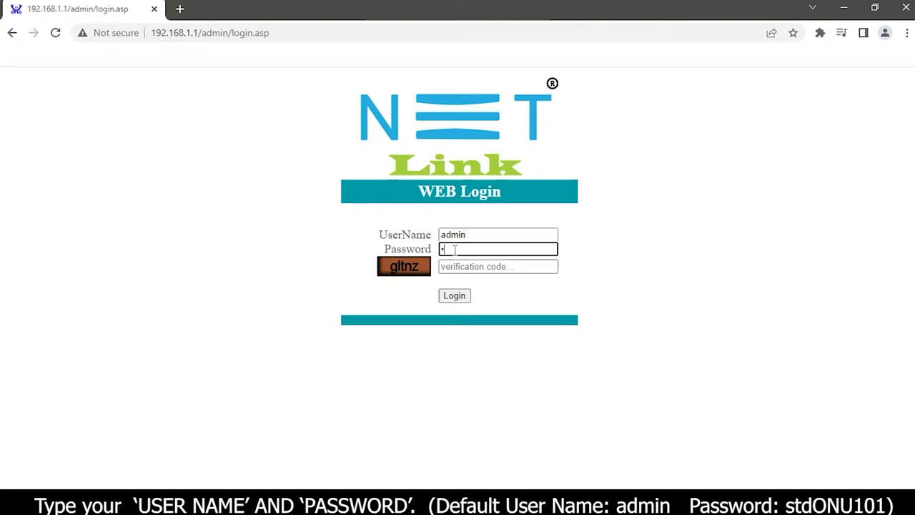
text(stdONU1)
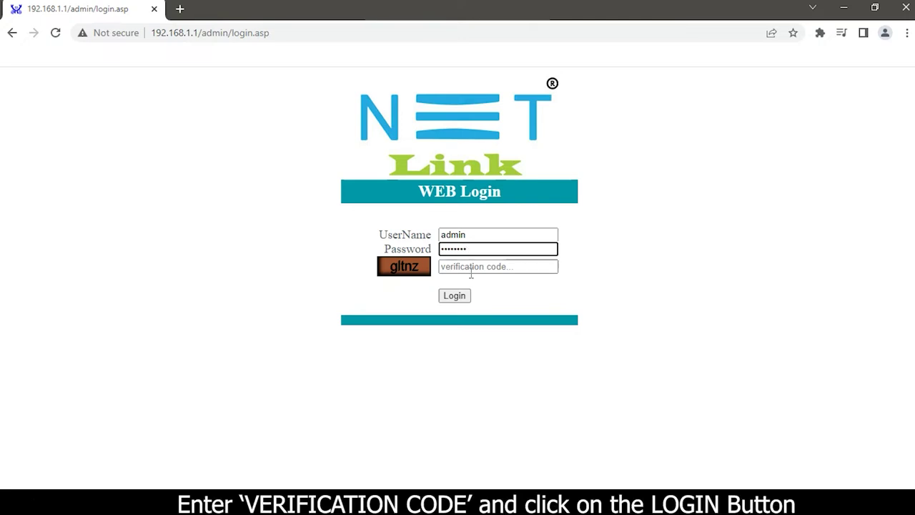
click(471, 271)
text(g)
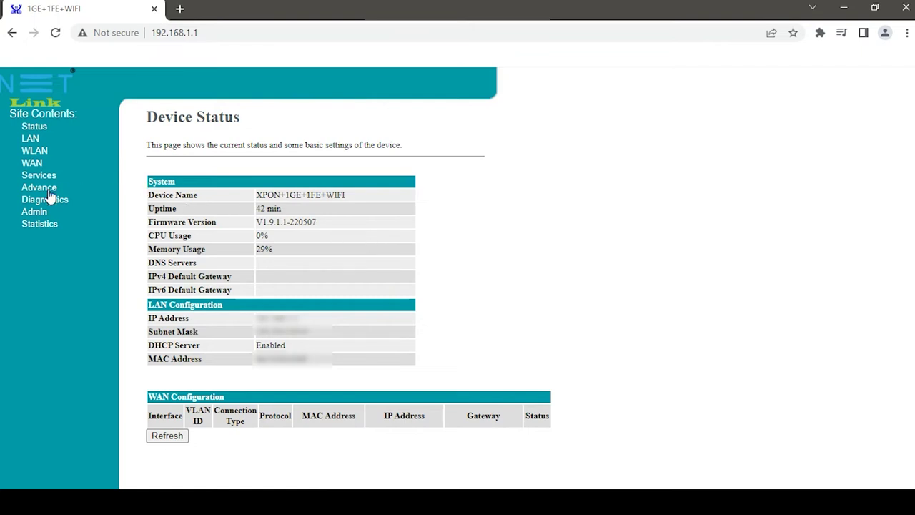
In WLAN > Basic Settings, replace SSID FTTH0-1C11D3 with 'Test' and apply the change.
click(33, 153)
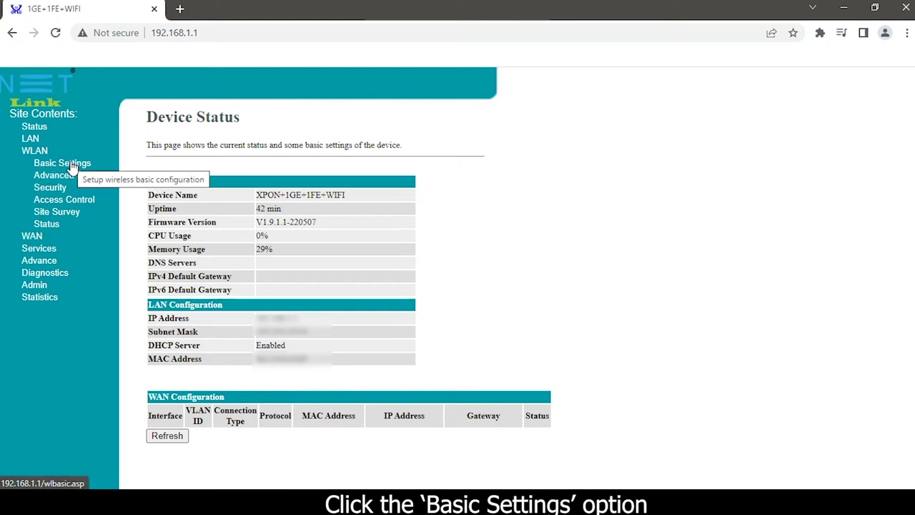
click(72, 166)
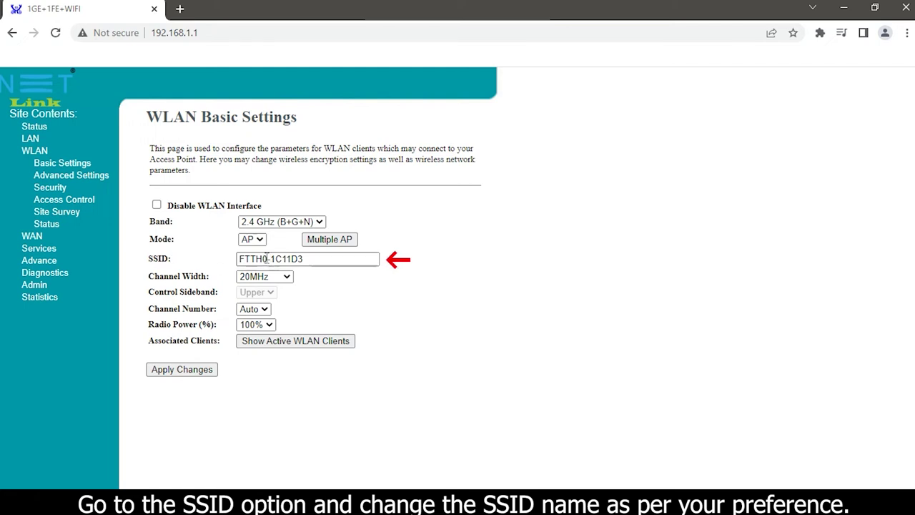
click(307, 261)
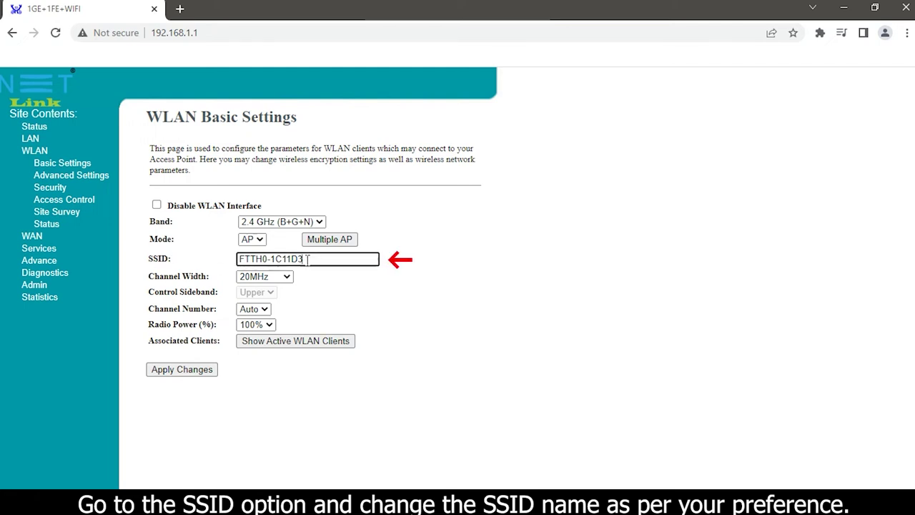
key(BackSpace)
key(BackSpace)
key(BackSpace)
key(BackSpace)
key(BackSpace)
key(BackSpace)
key(BackSpace)
key(BackSpace)
key(BackSpace)
key(BackSpace)
key(BackSpace)
text(Test)
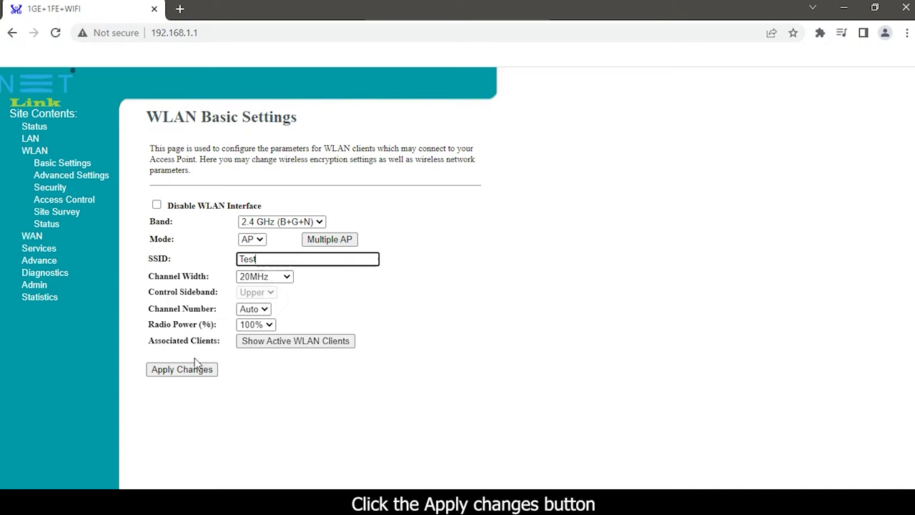
click(183, 376)
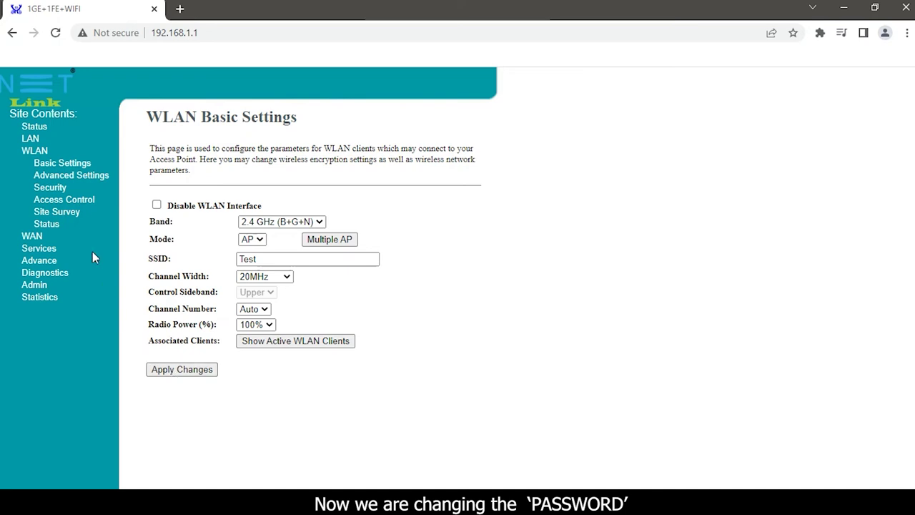
In WLAN > Security, keep Passphrase format and type a new pre-shared key, checking it with Show Key.
click(43, 195)
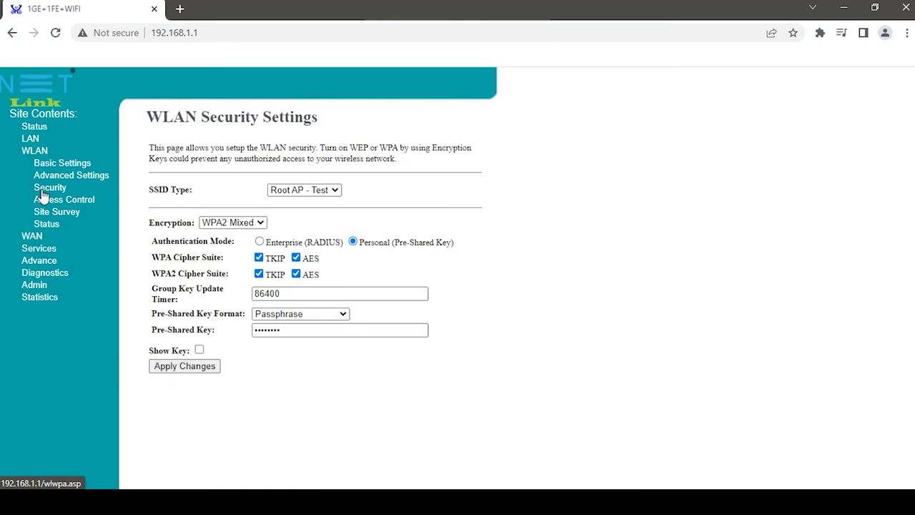
click(343, 316)
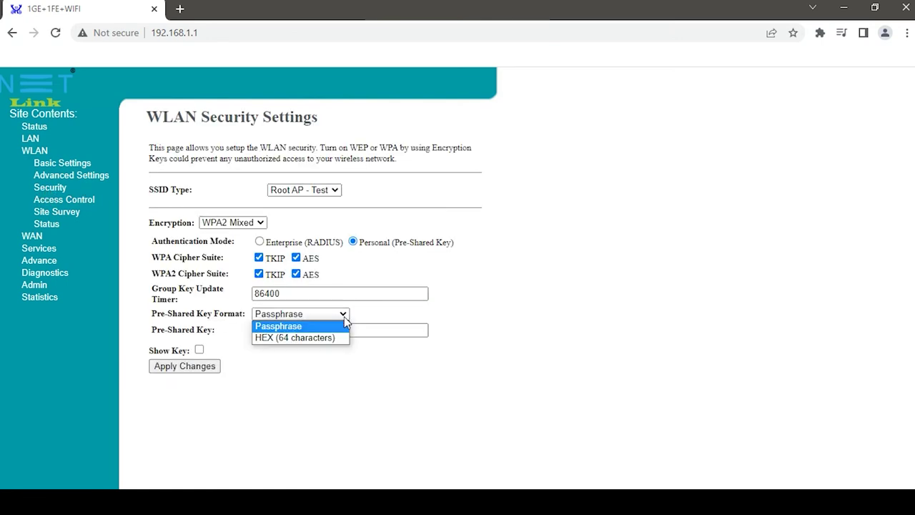
click(263, 326)
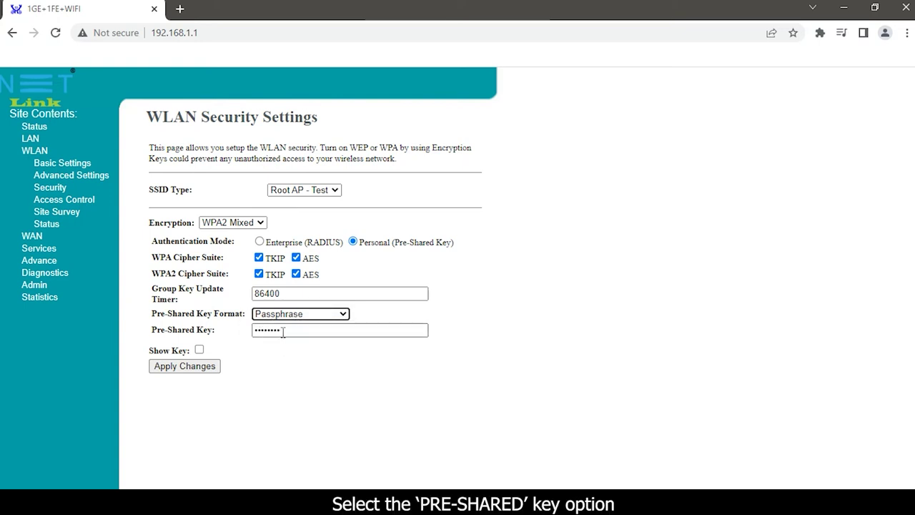
click(272, 331)
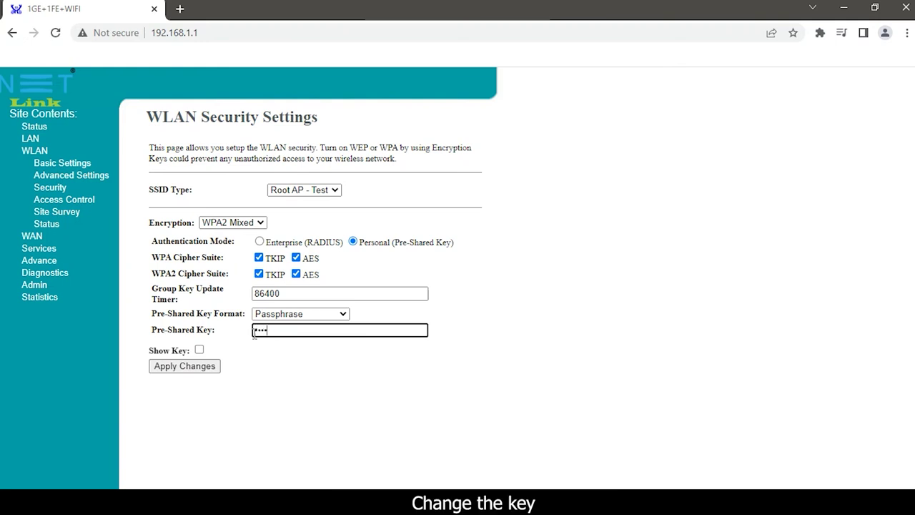
text(•)
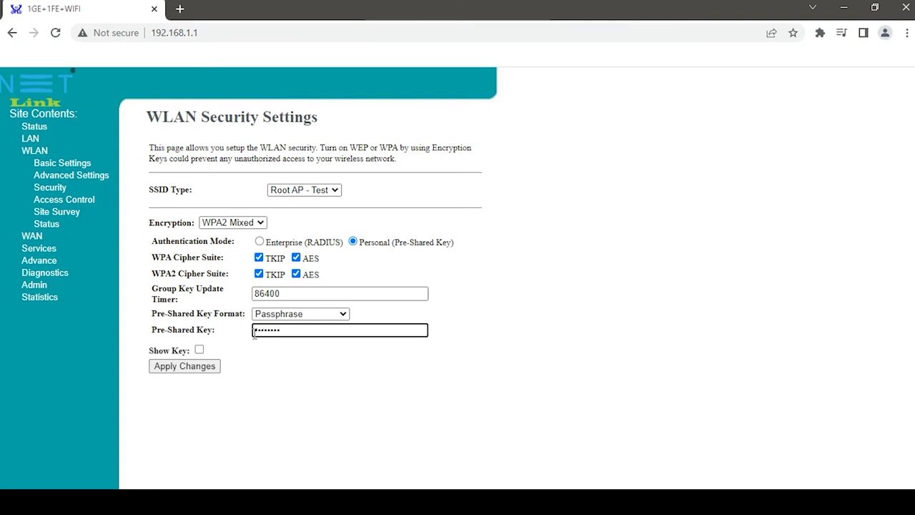
click(199, 350)
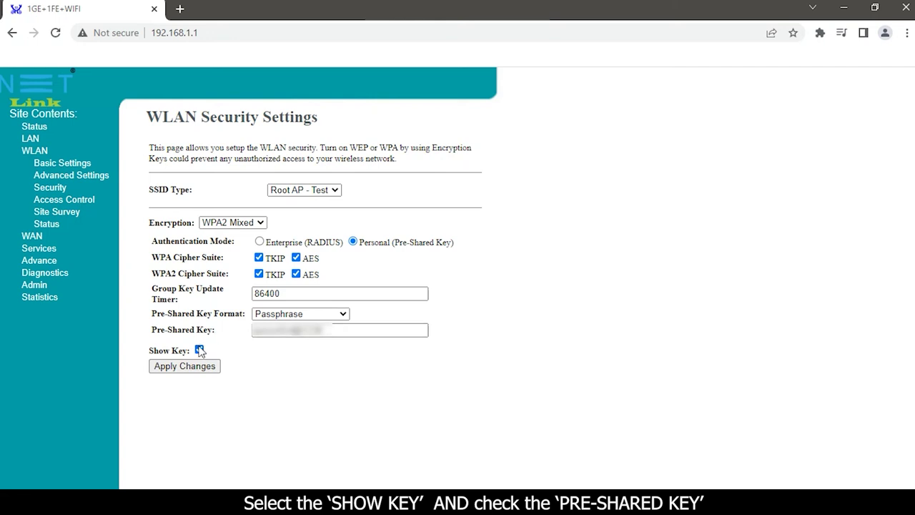
click(200, 350)
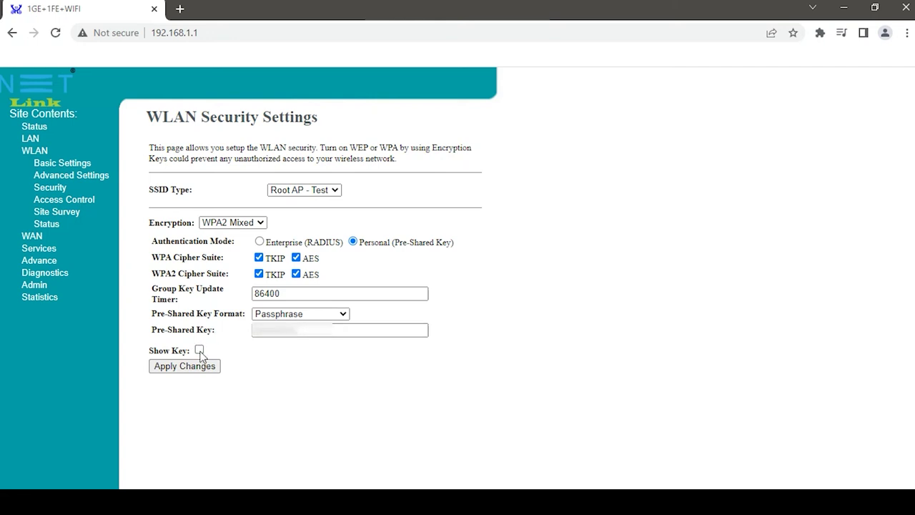
Apply the new key on the router, then join the Test Wi-Fi from the PC using it.
click(166, 370)
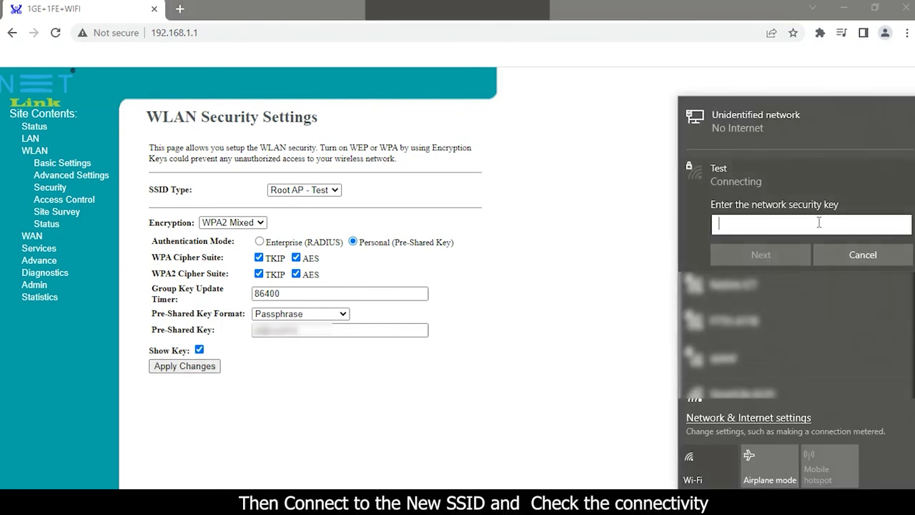
text(1)
click(783, 250)
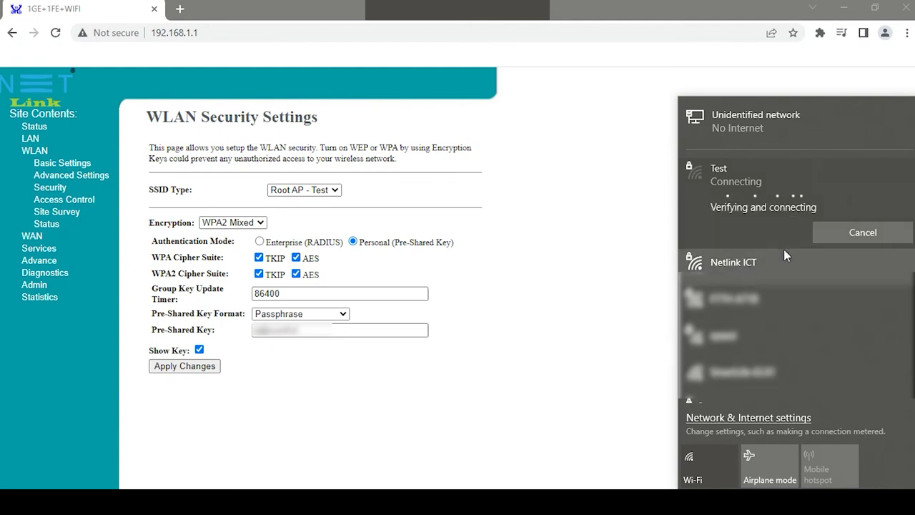
click(200, 349)
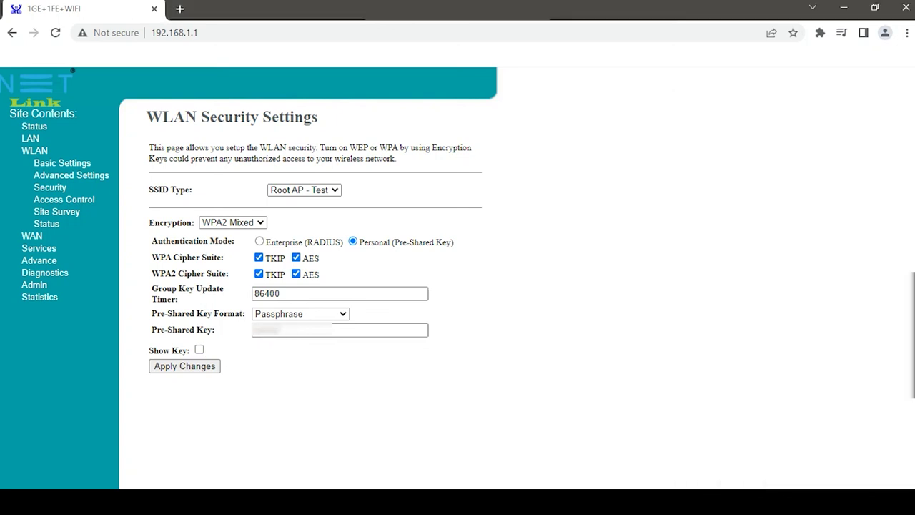
click(822, 502)
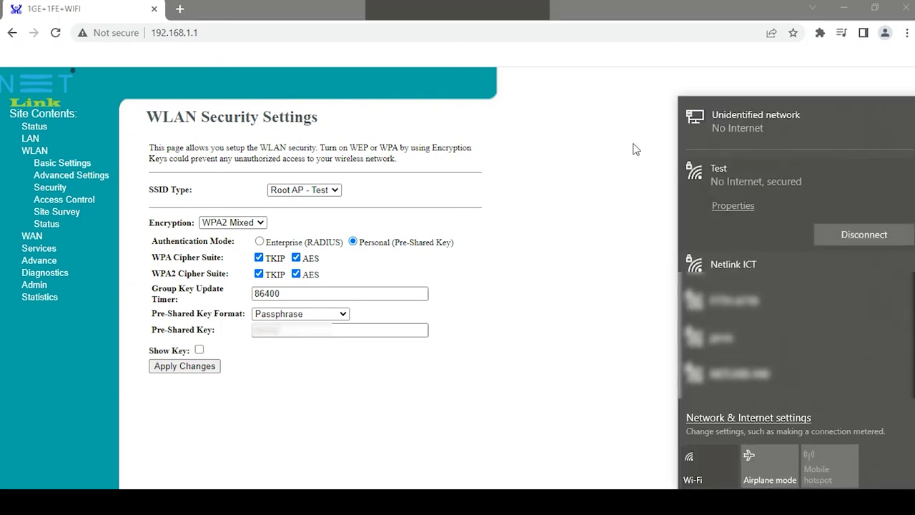